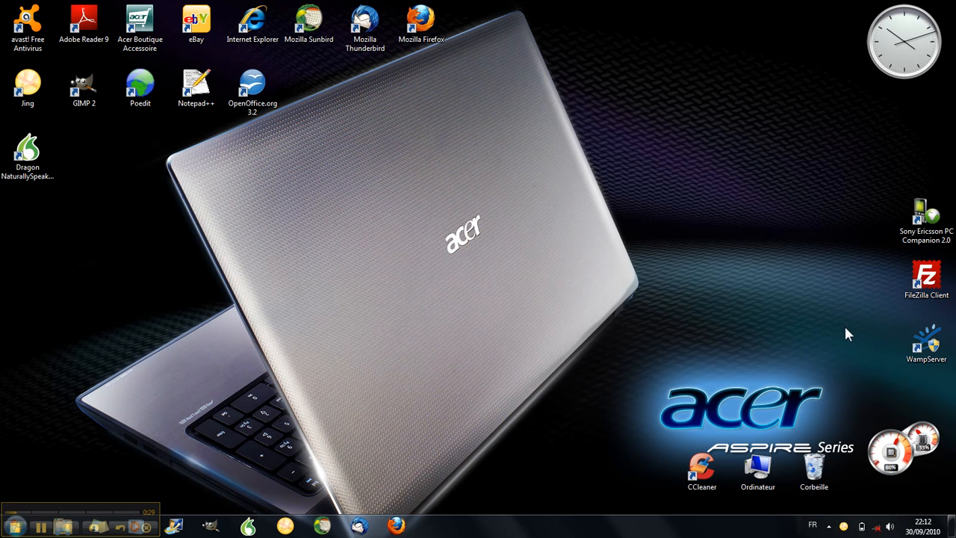
- Drag the WampServer shortcut from the desktop's right edge to its centre
drag(925, 342, 458, 206)
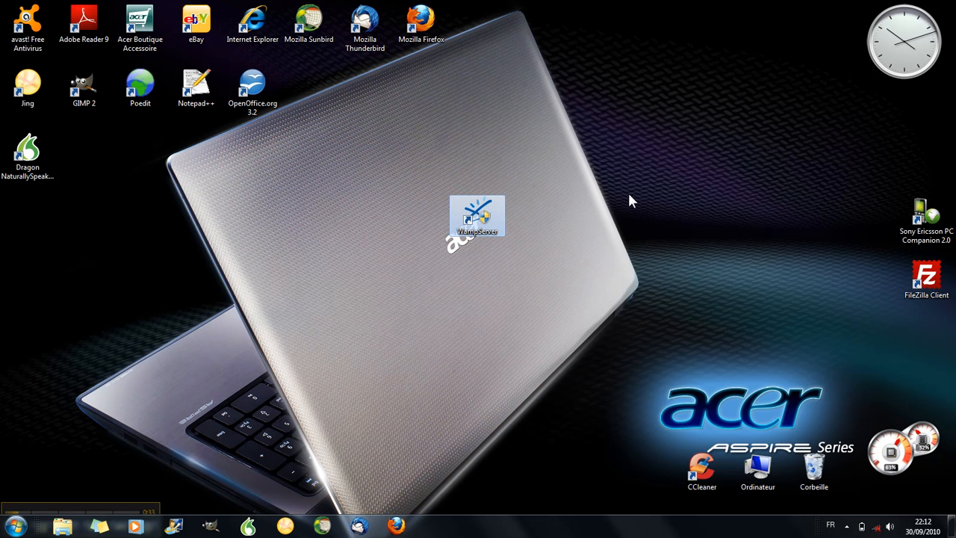
- Launch WampServer and open its www directory (C:\wamp\www) from the tray menu
double_click(481, 216)
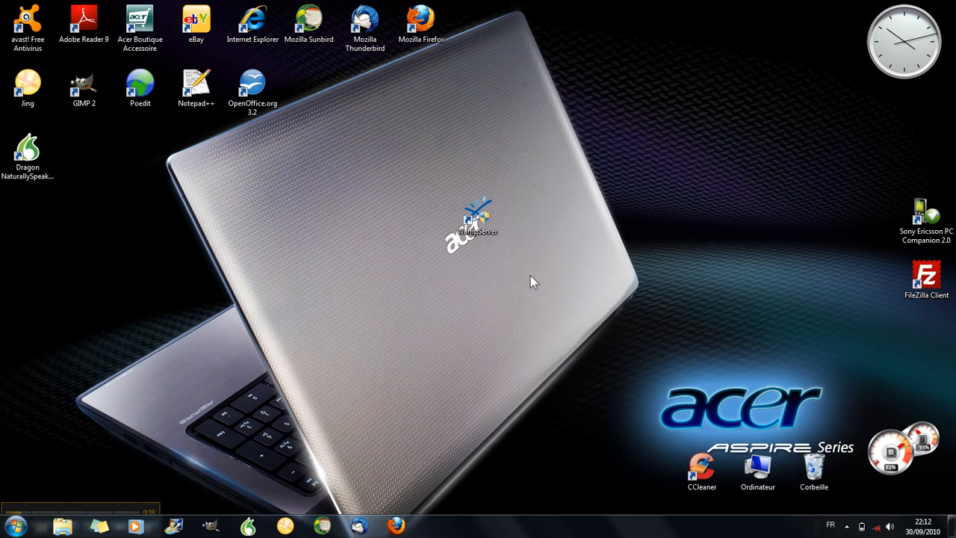
click(849, 527)
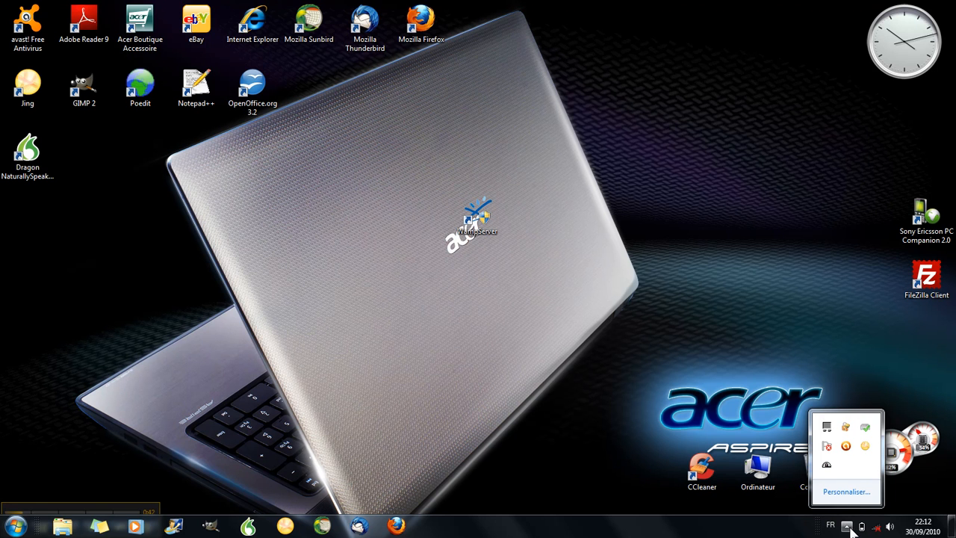
click(828, 466)
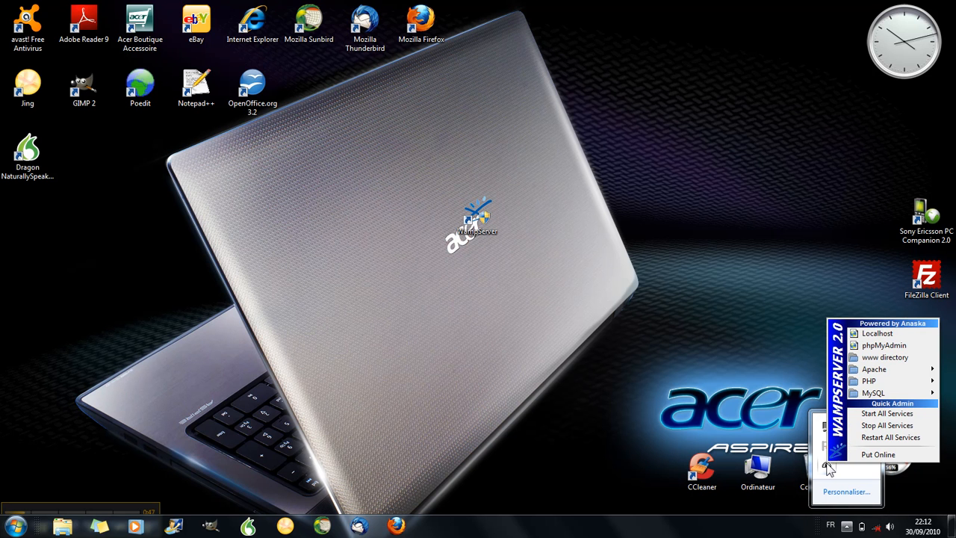
click(884, 357)
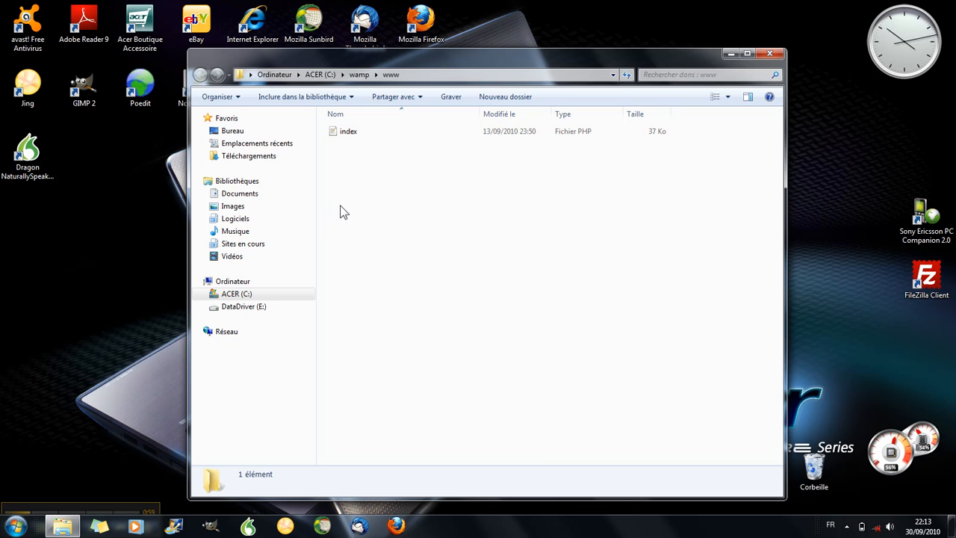
click(205, 243)
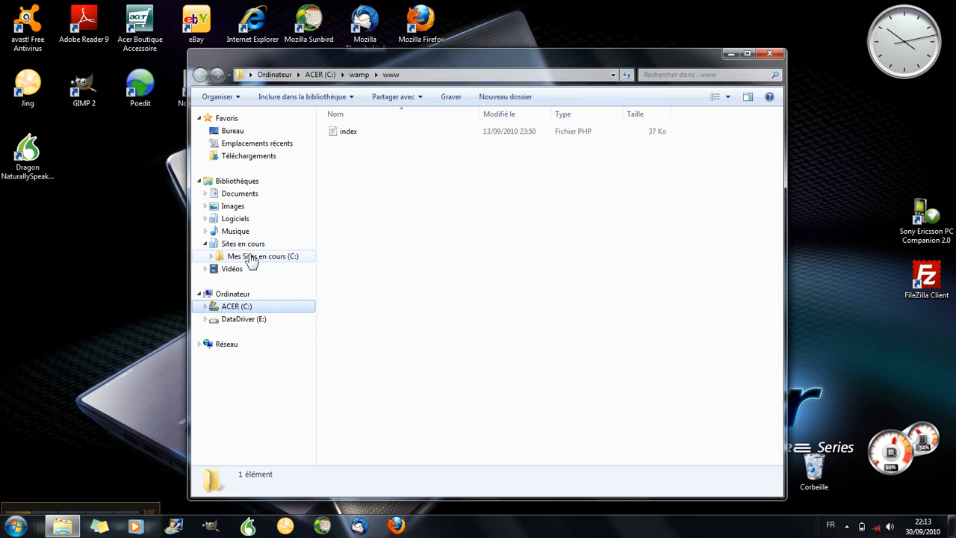
click(211, 256)
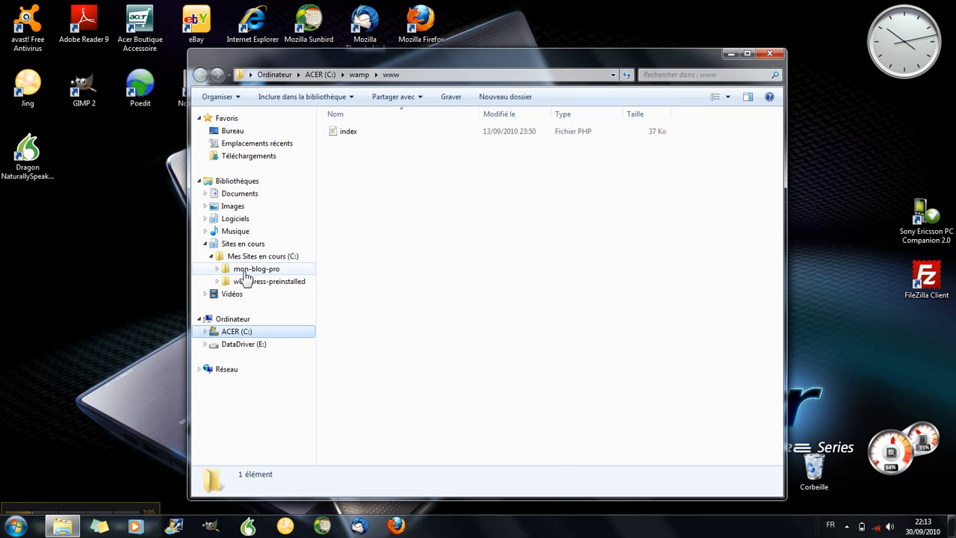
click(217, 269)
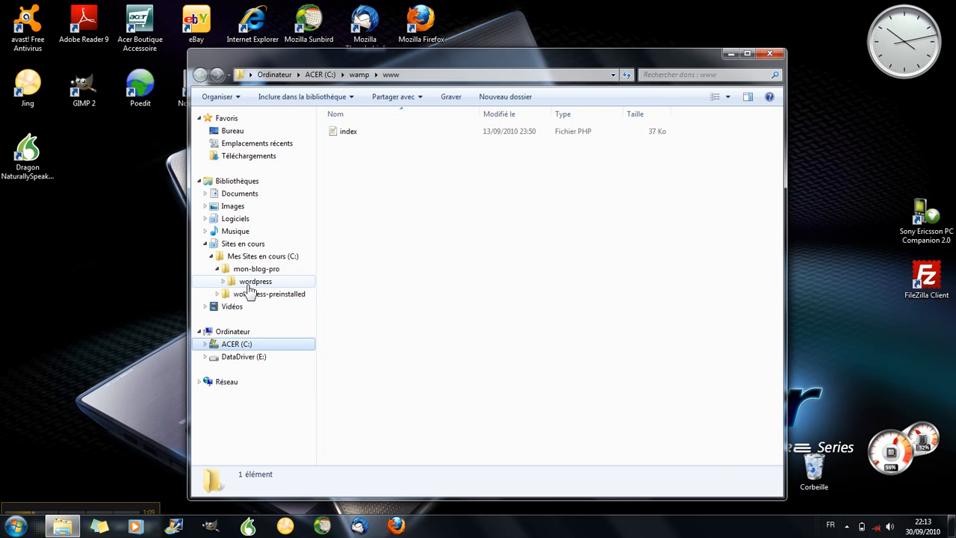
drag(249, 288, 421, 226)
click(448, 247)
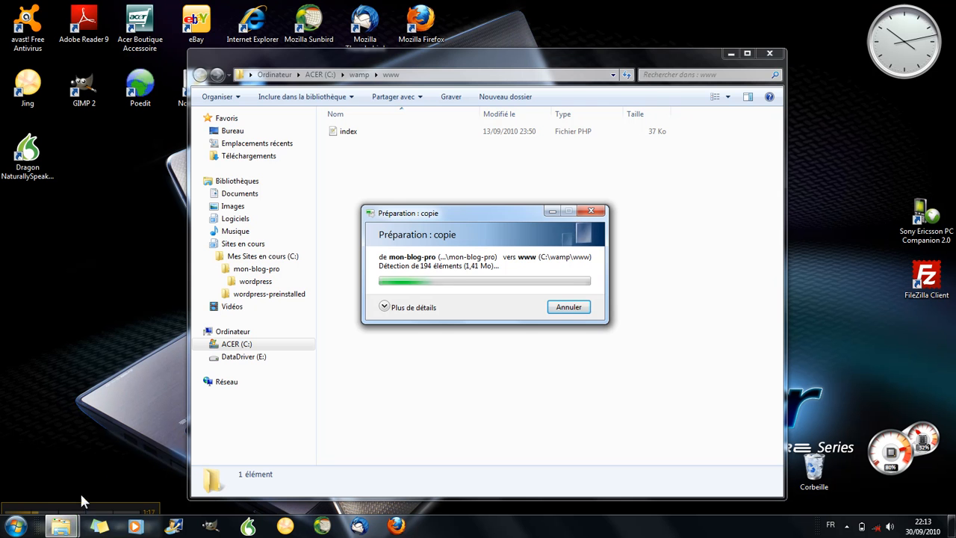
- Let the 2,735-item wordpress copy finish in C:\wamp\www, then close the Explorer window
mouse_move(94, 503)
drag(93, 504, 97, 470)
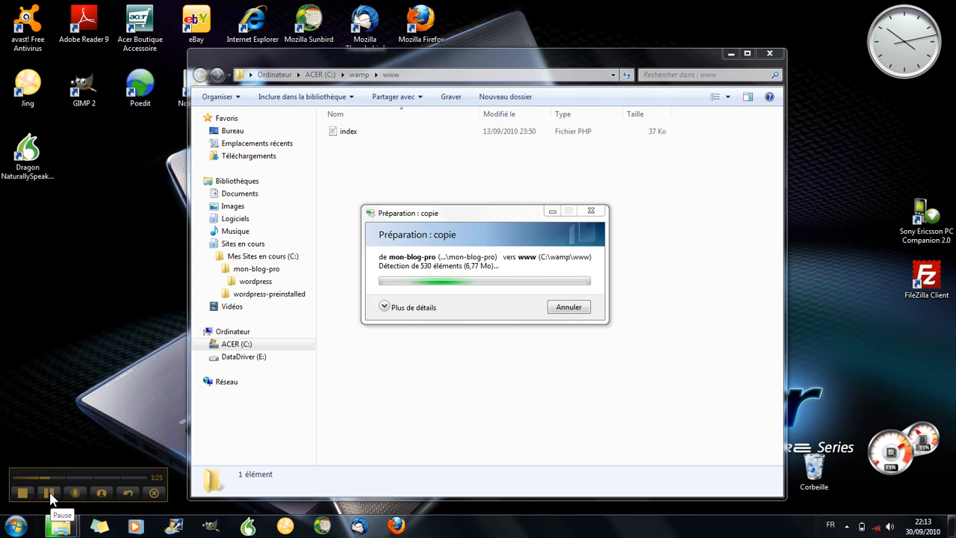
click(49, 492)
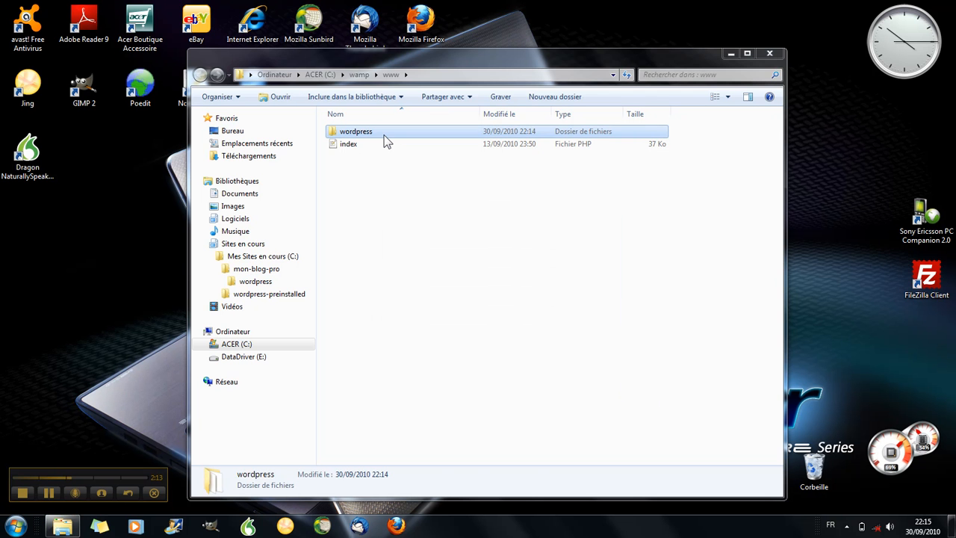
click(769, 53)
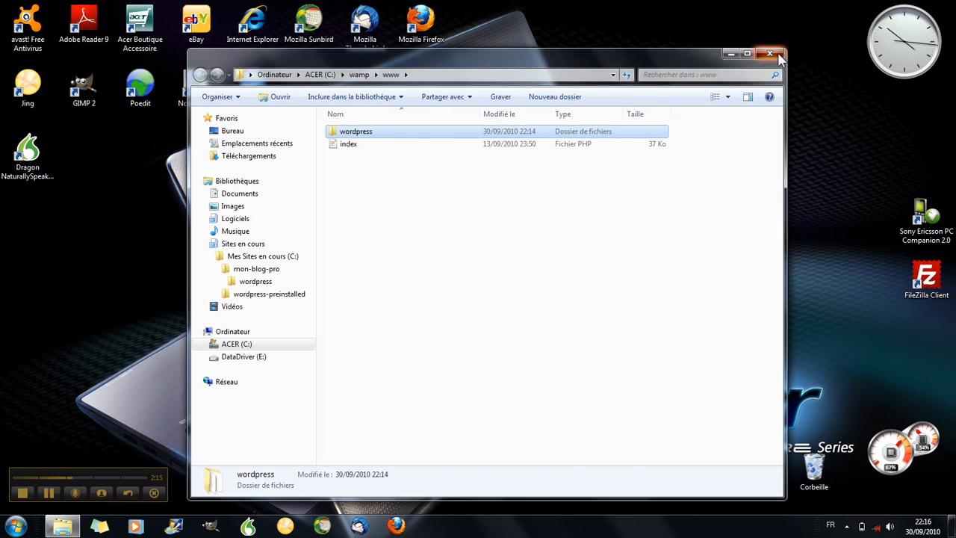
- Open phpMyAdmin in Firefox from the WampServer tray menu
click(847, 526)
click(827, 465)
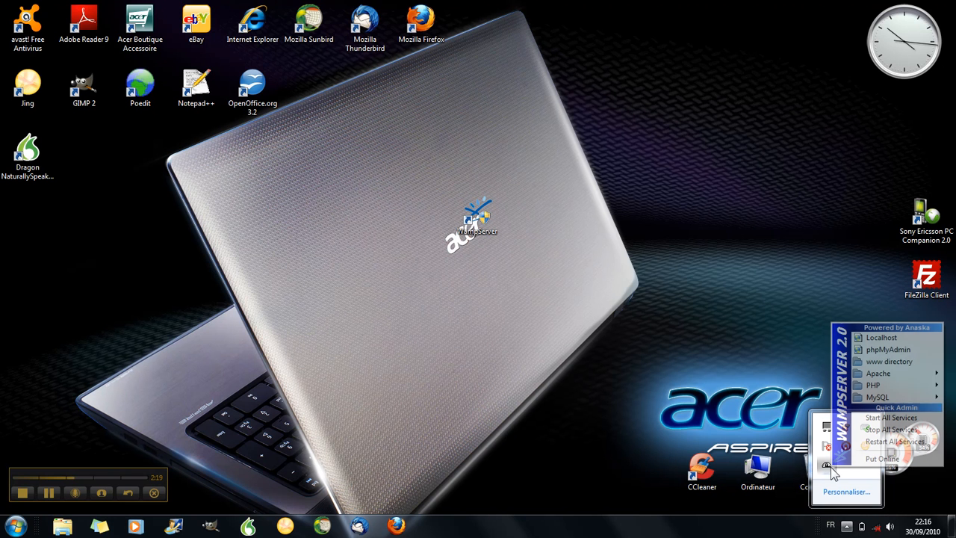
click(887, 351)
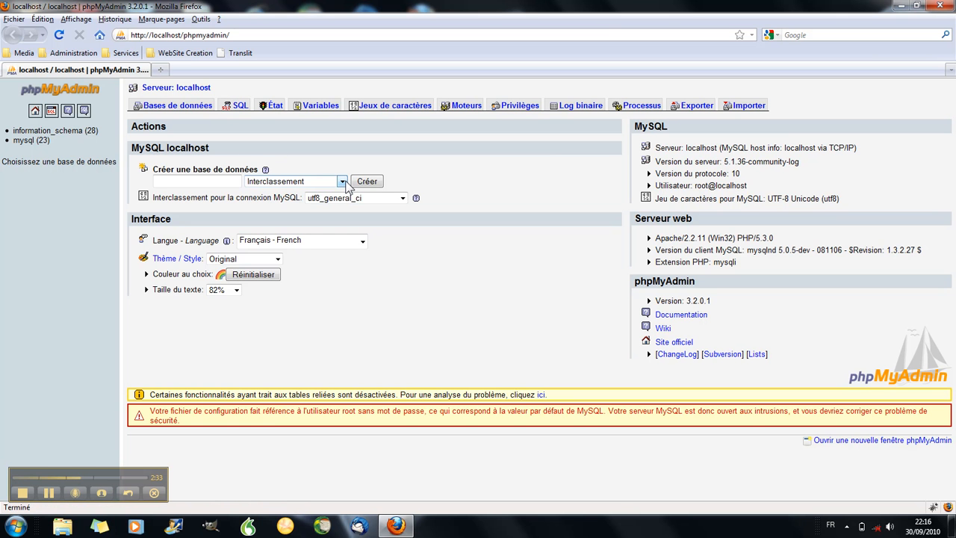
- Create a database named test-wp using the Créer une base de données field
click(178, 180)
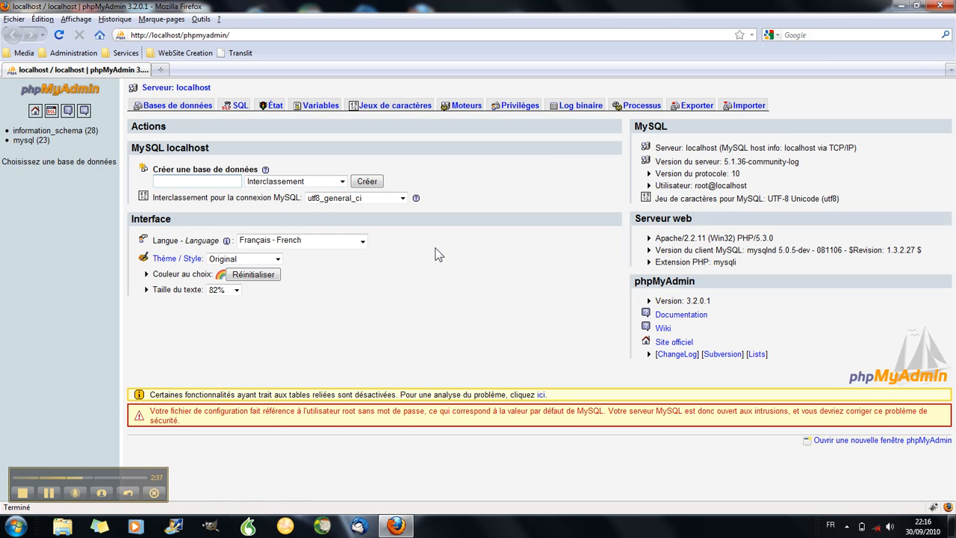
text(test-wp)
click(368, 183)
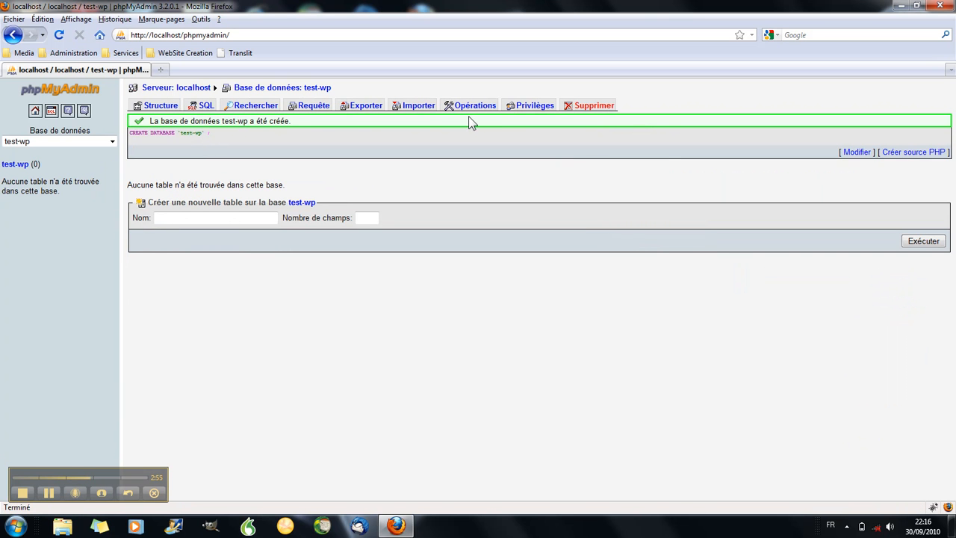
- Start adding a new user from Privilèges with the user name test-wp
click(536, 108)
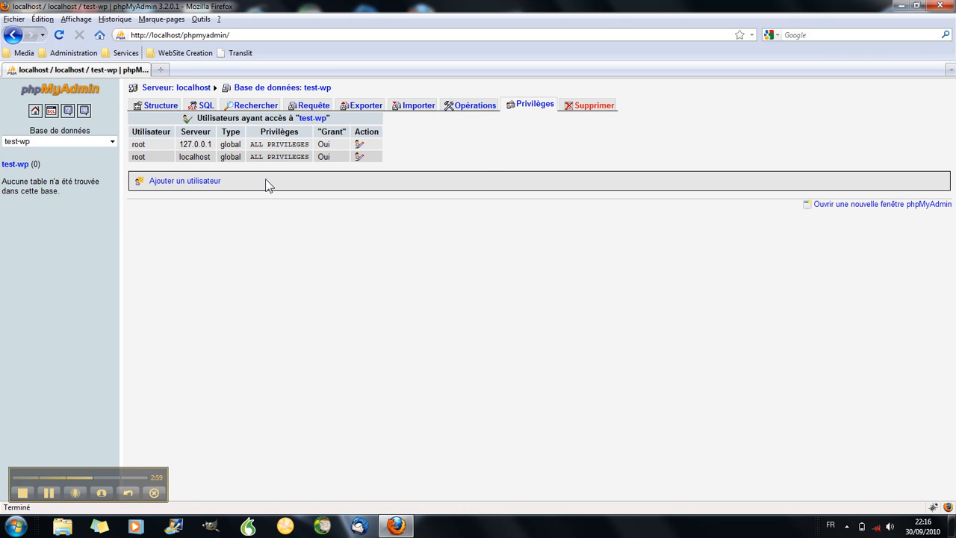
click(187, 182)
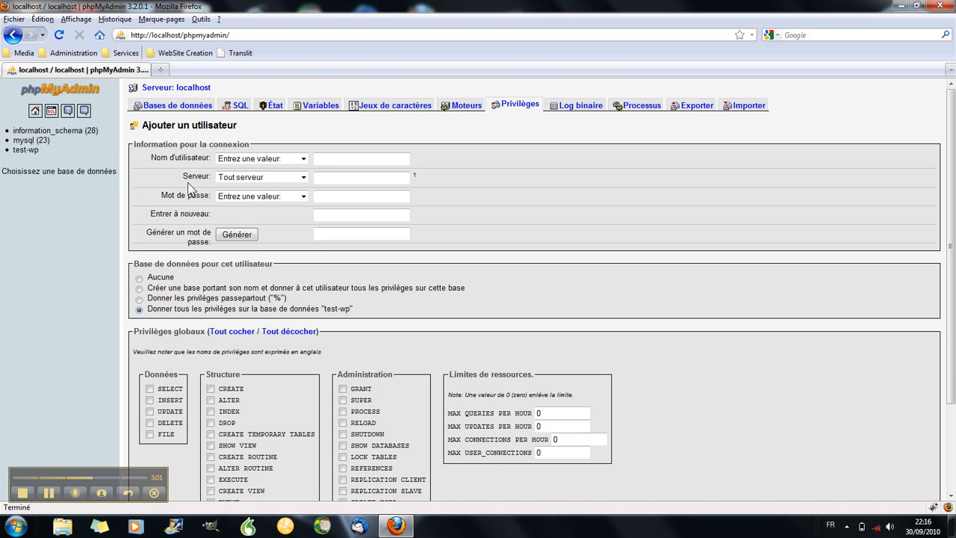
click(322, 161)
text(test-wp)
- Restrict the user's host to Local and enter the user's password
click(305, 179)
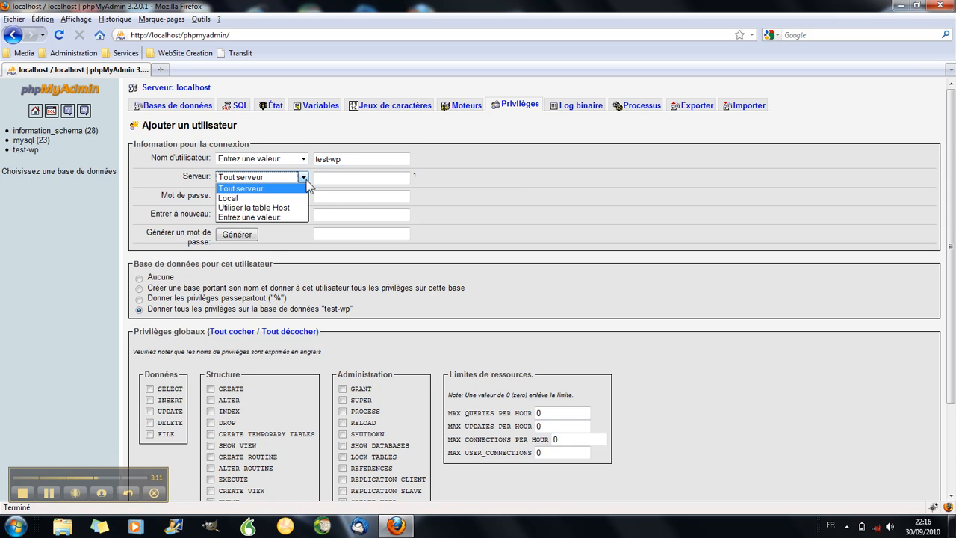
click(297, 198)
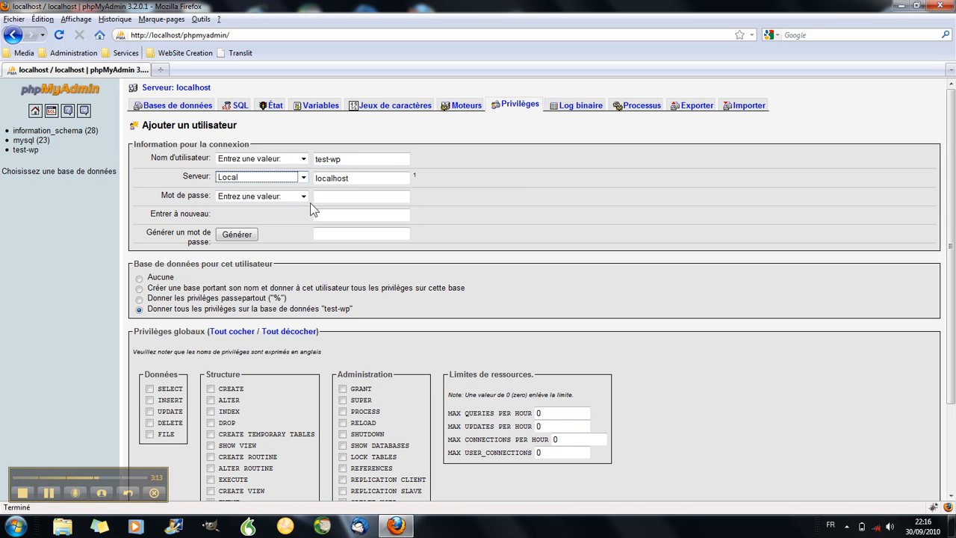
click(335, 199)
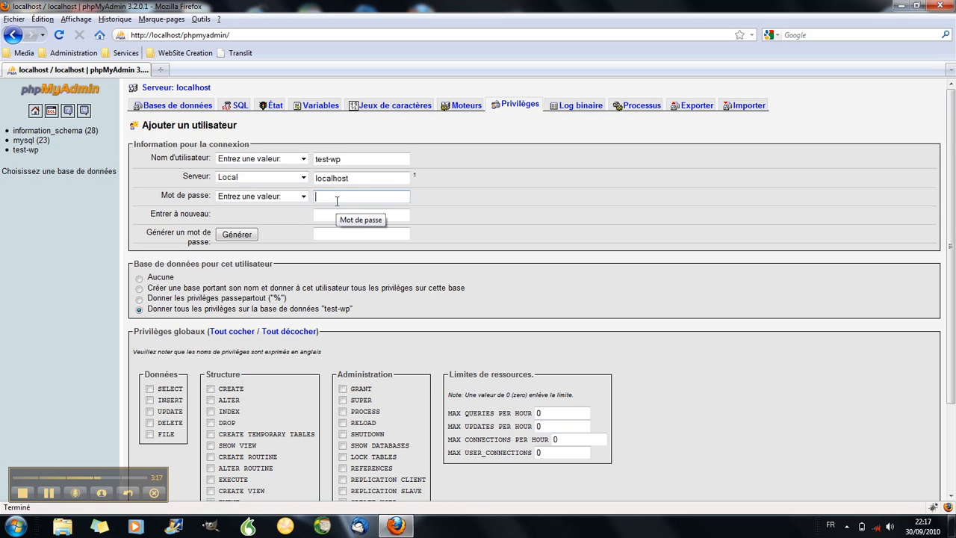
text(test-wp••)
key(Tab)
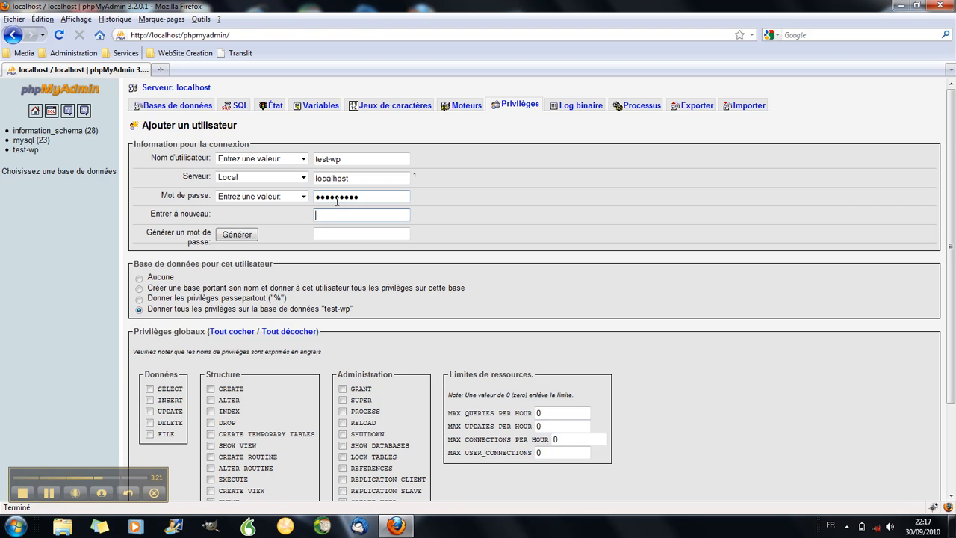
text(test-wp)
text(••)
- Grant test-wp all global privileges with Tout cocher, create the user, and close Firefox
scroll(464, 212, down, 3)
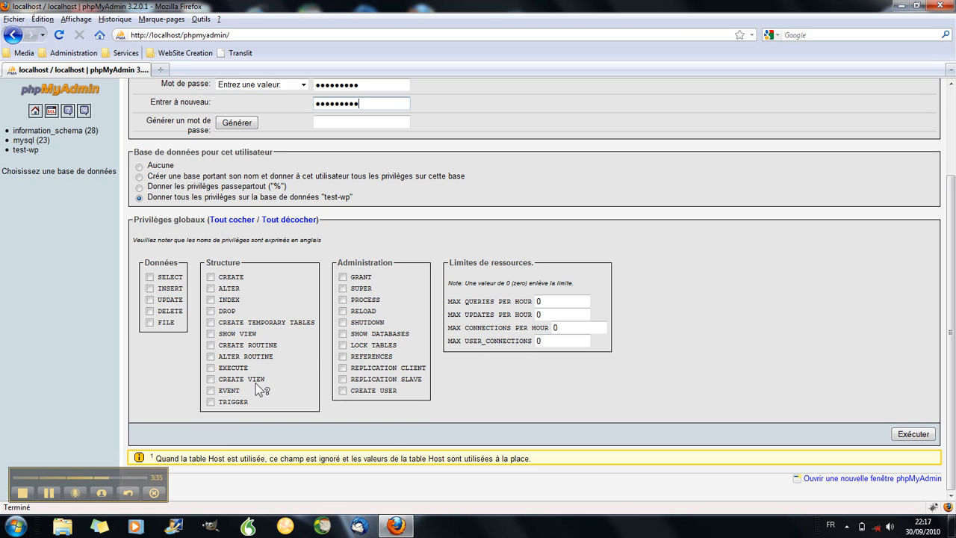
click(243, 222)
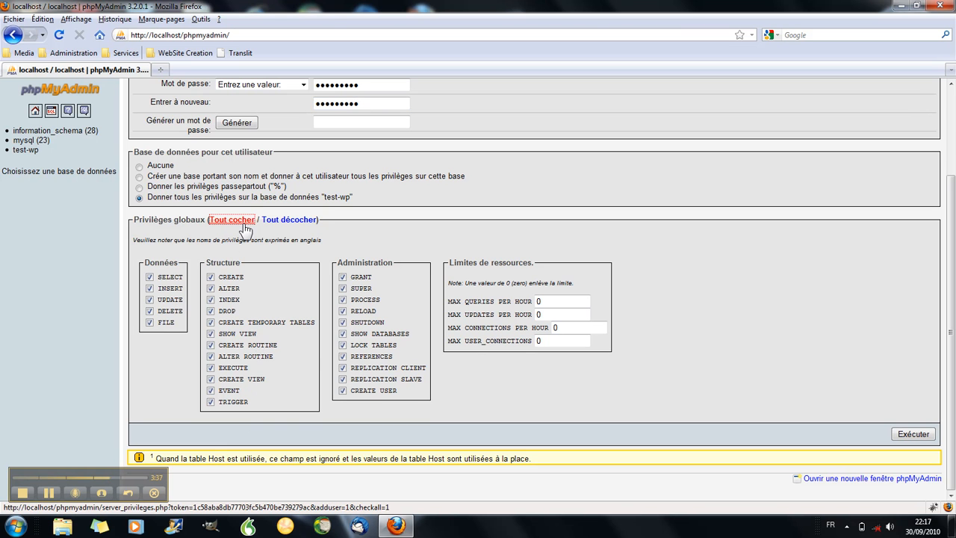
click(910, 436)
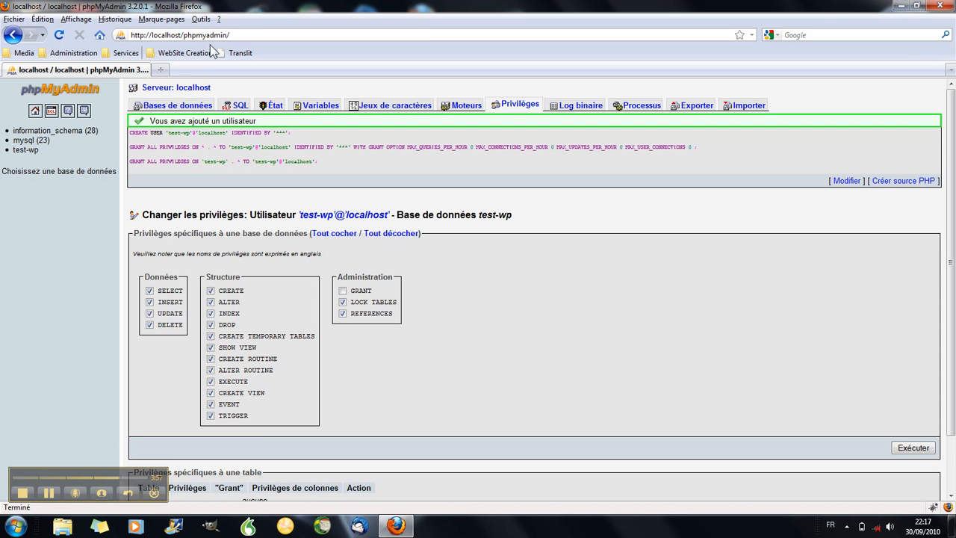
click(939, 5)
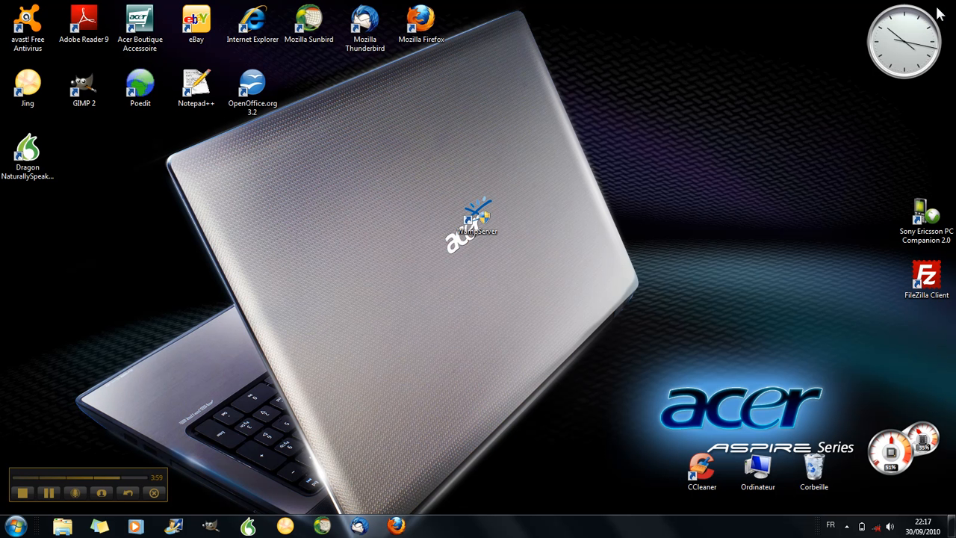
- Open the localhost home page and launch the wordpress project under Vos Projets
click(847, 526)
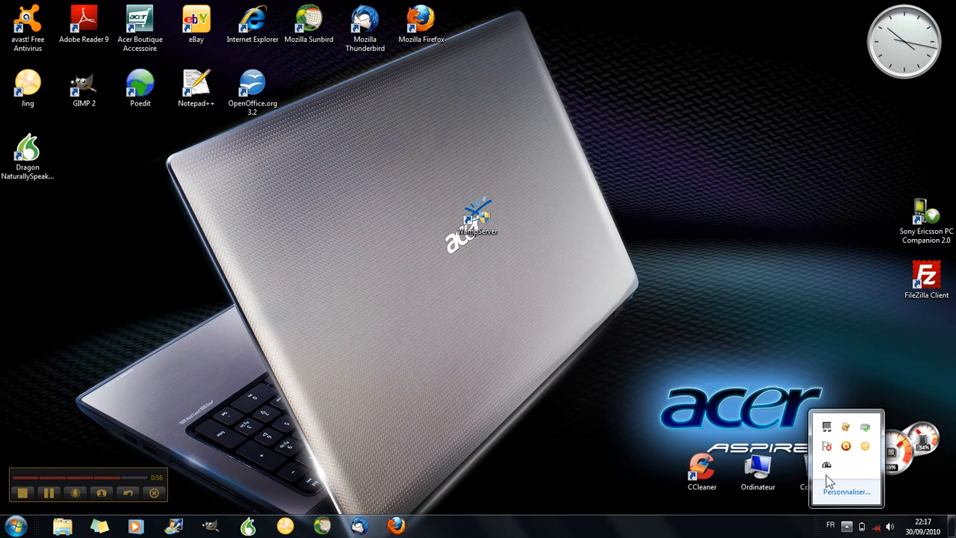
click(827, 468)
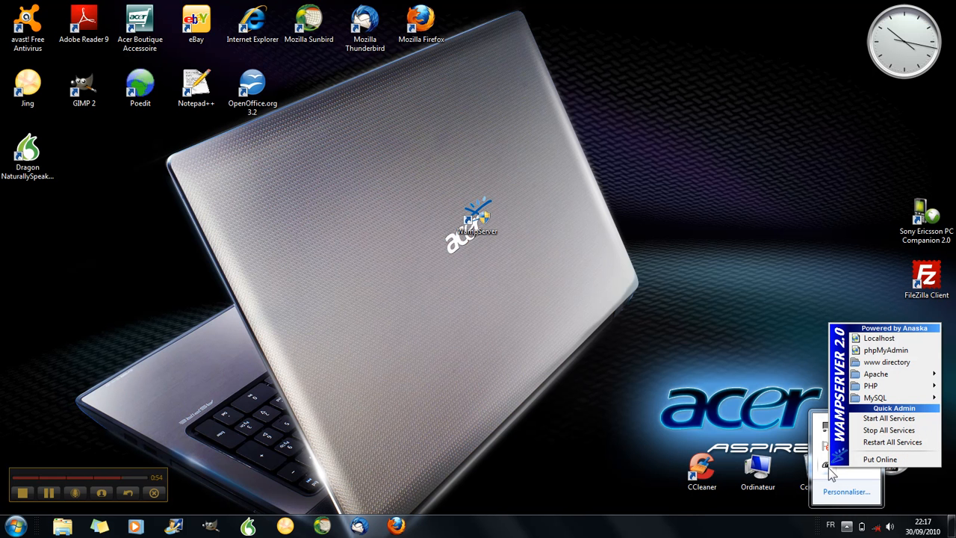
click(879, 338)
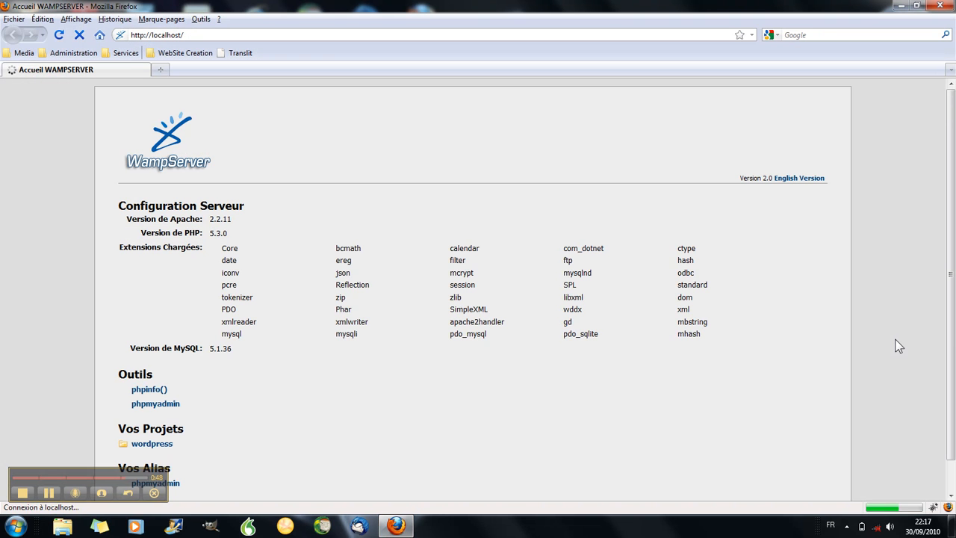
scroll(291, 407, down, 1)
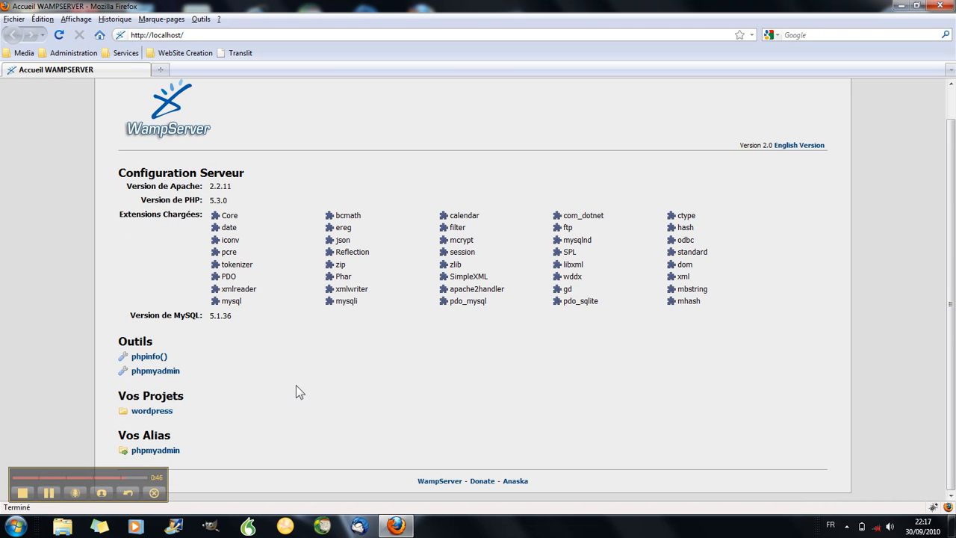
click(160, 412)
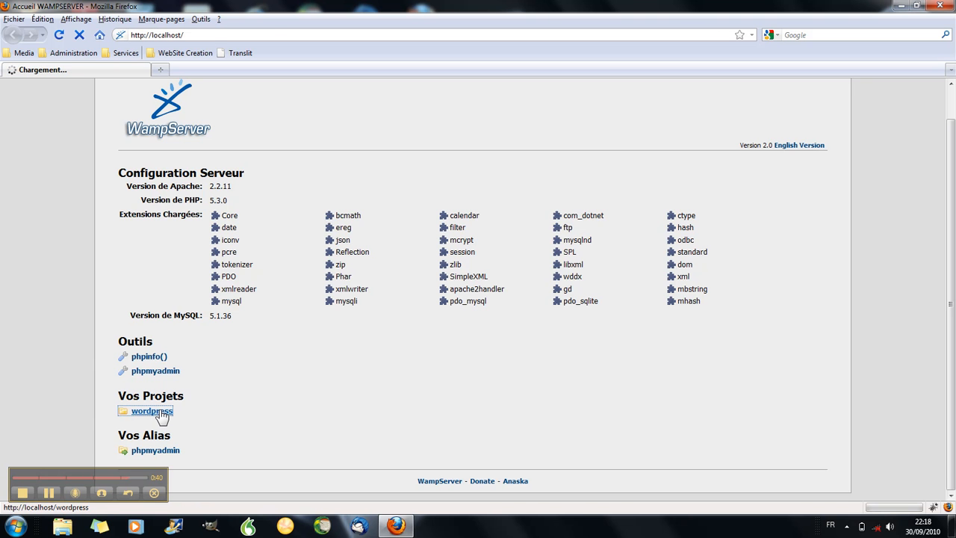